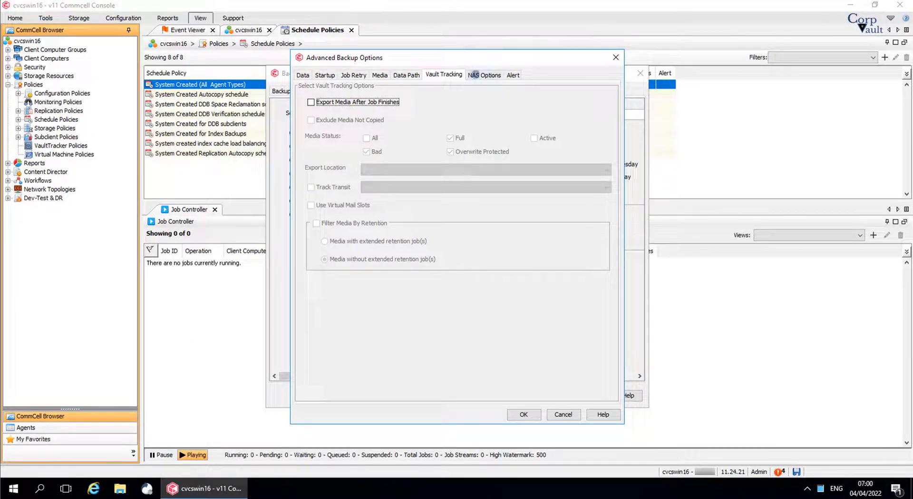
- Review the NAS and alert settings among the full backup's advanced options, and close them without changes
left_click(474, 75)
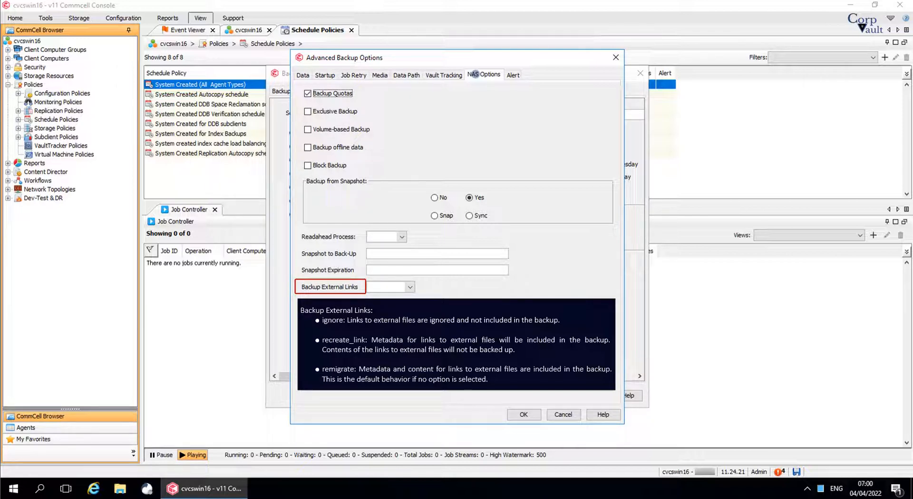
left_click(513, 74)
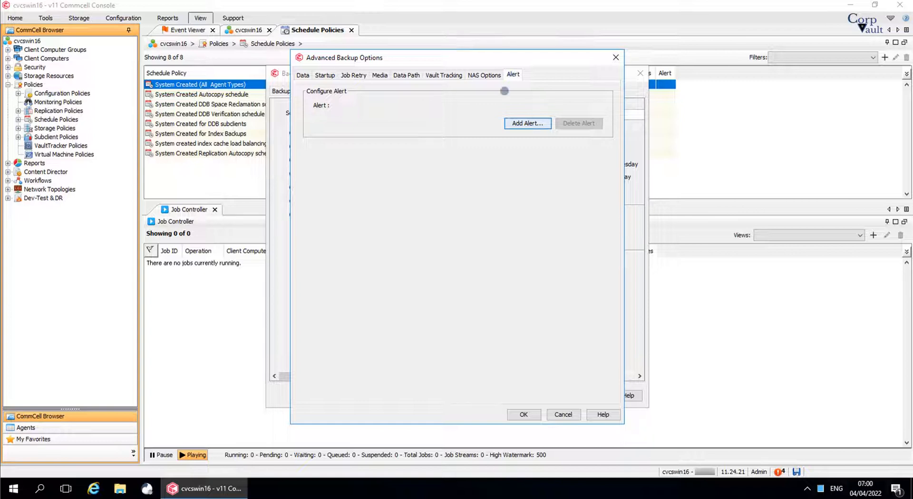
left_click(562, 414)
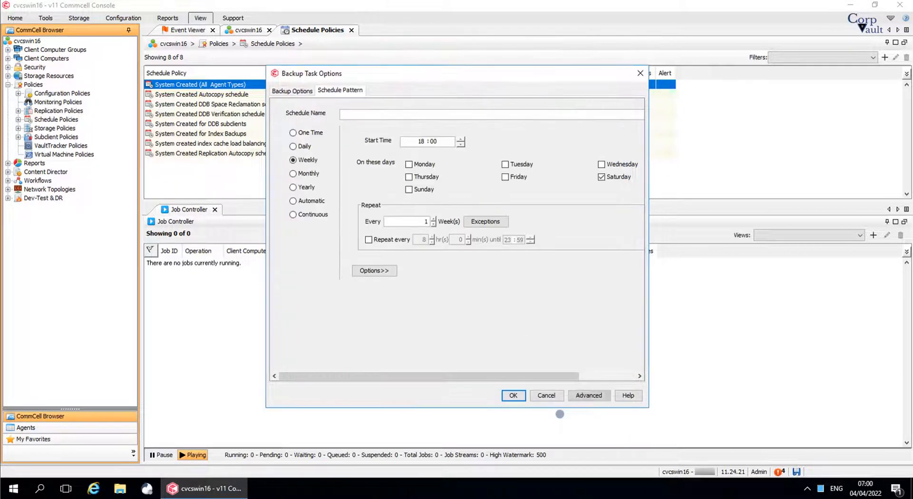
- Name the weekly Saturday schedule Full and save the full backup task to the policy
left_click(380, 114)
type("Fu")
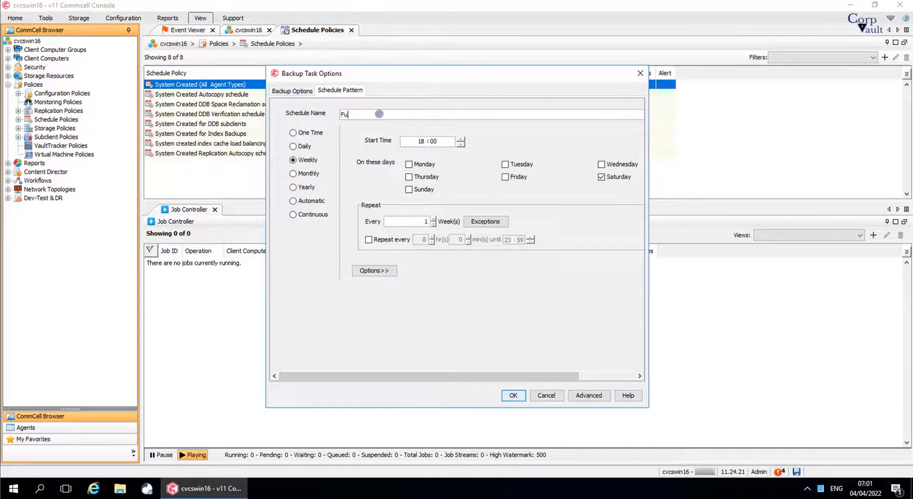
type("ll")
left_click(512, 394)
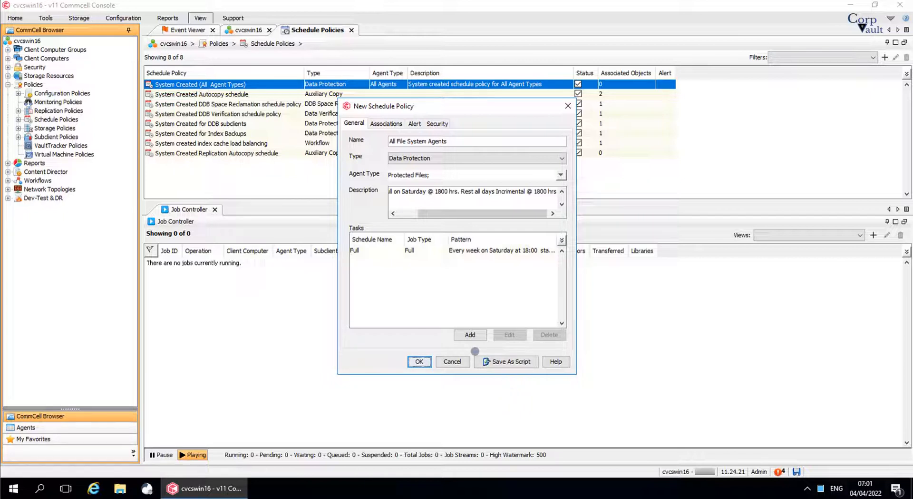
- Add an incremental backup task with a weekly schedule named Incri, including Friday and starting at 18:00
left_click(473, 334)
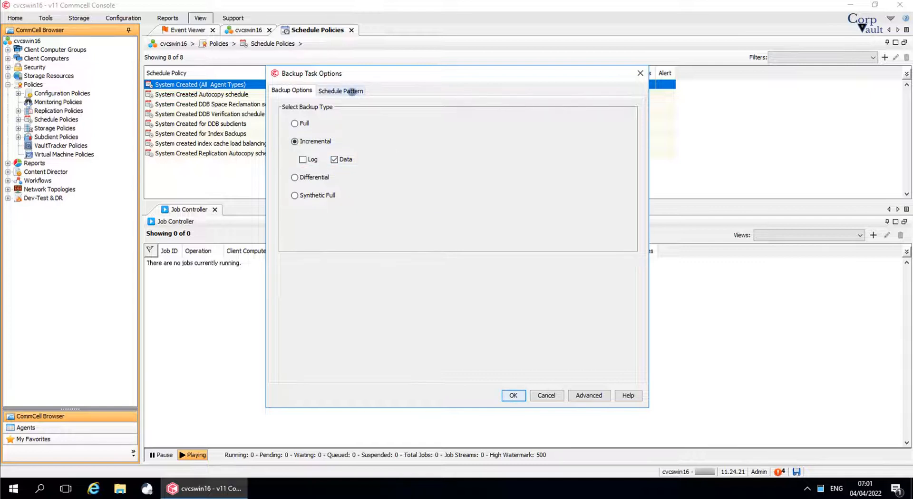
left_click(352, 91)
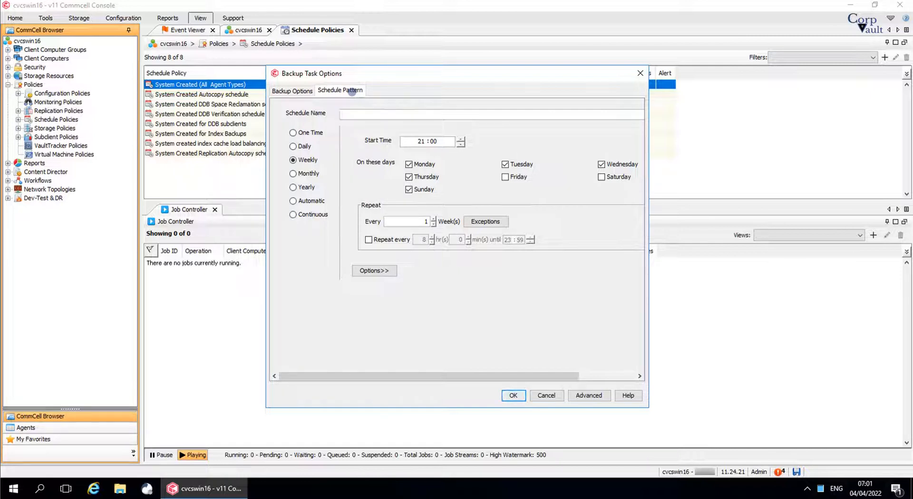
type("Incri")
left_click(505, 177)
double_click(421, 142)
type("18")
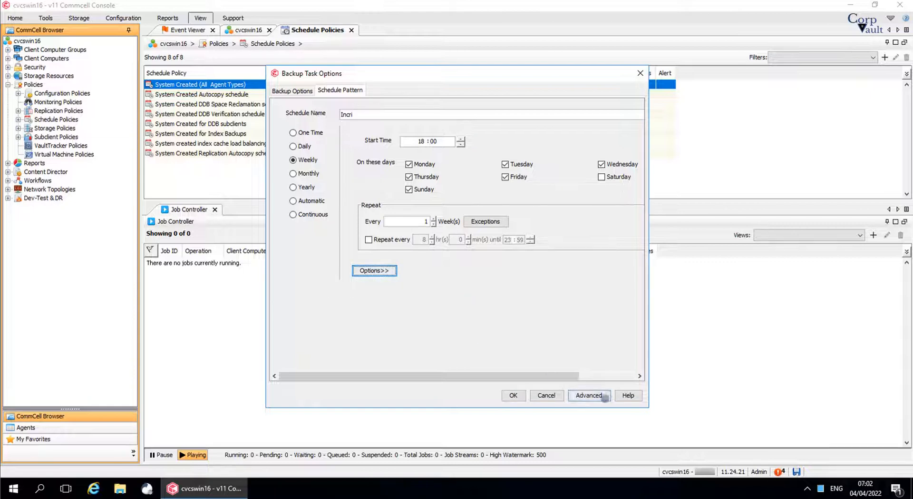
- Examine the incremental task's advanced options for data, startup, job retry, media, data path, vault tracking, NAS and alerts, leaving them unchanged
left_click(605, 396)
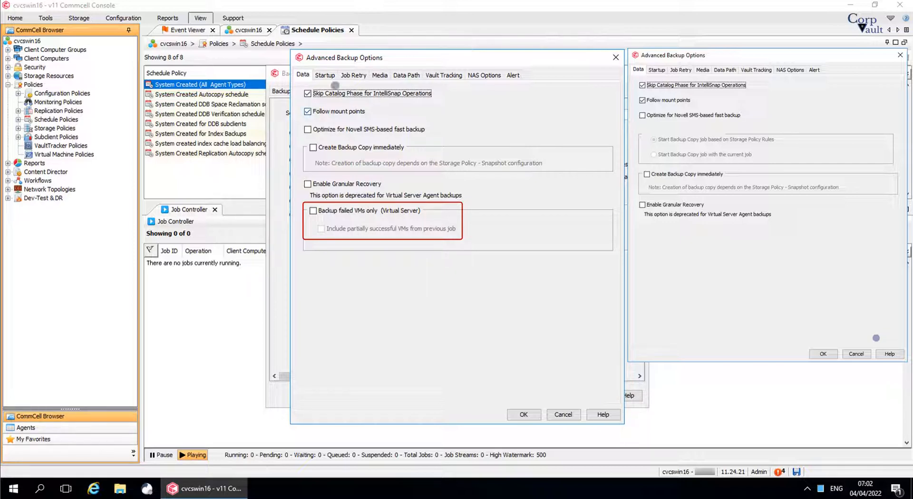
left_click(332, 76)
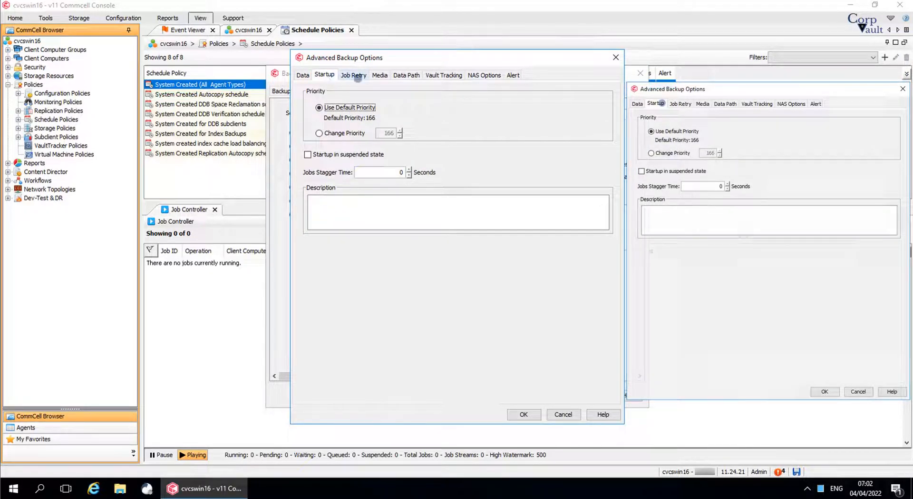
left_click(357, 75)
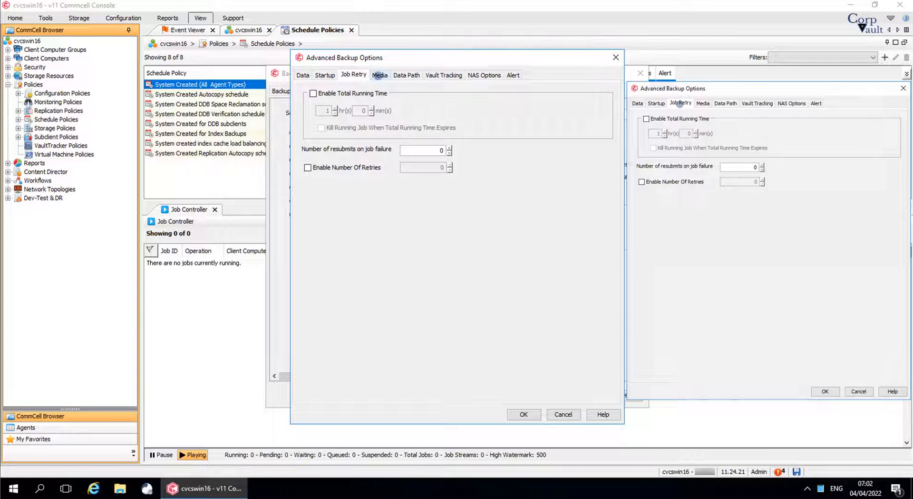
left_click(379, 75)
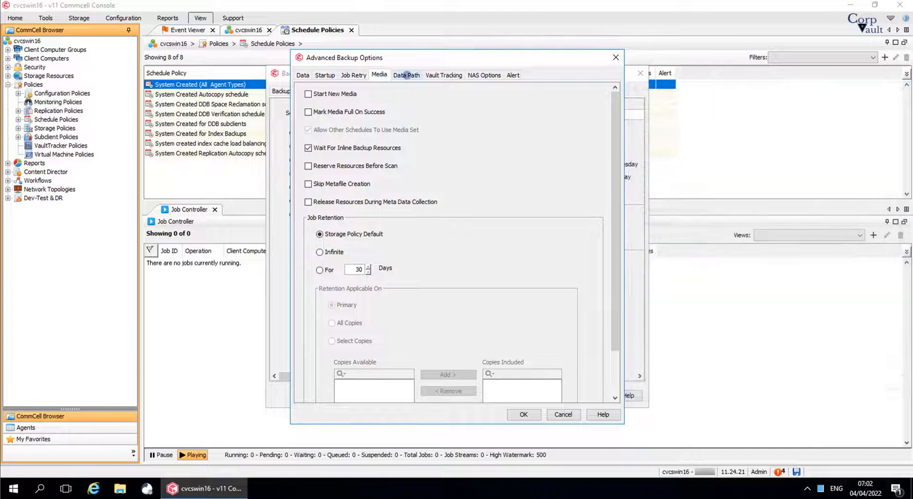
left_click(407, 75)
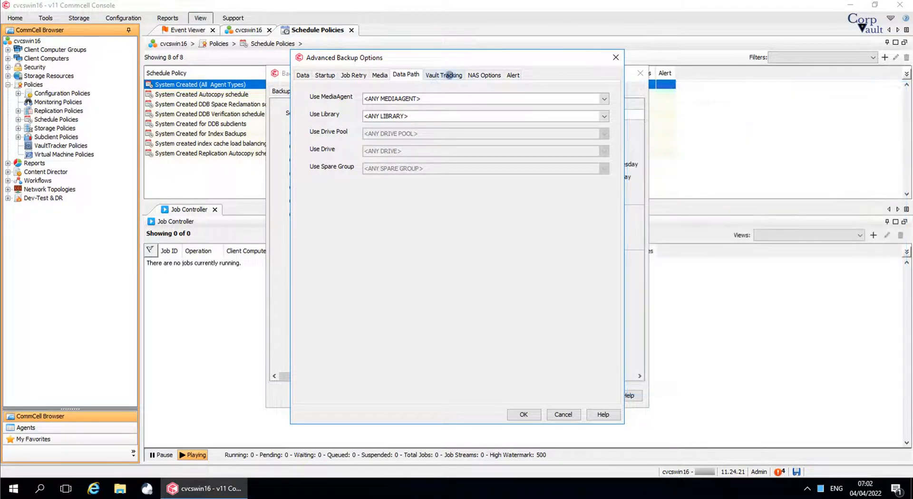
left_click(447, 75)
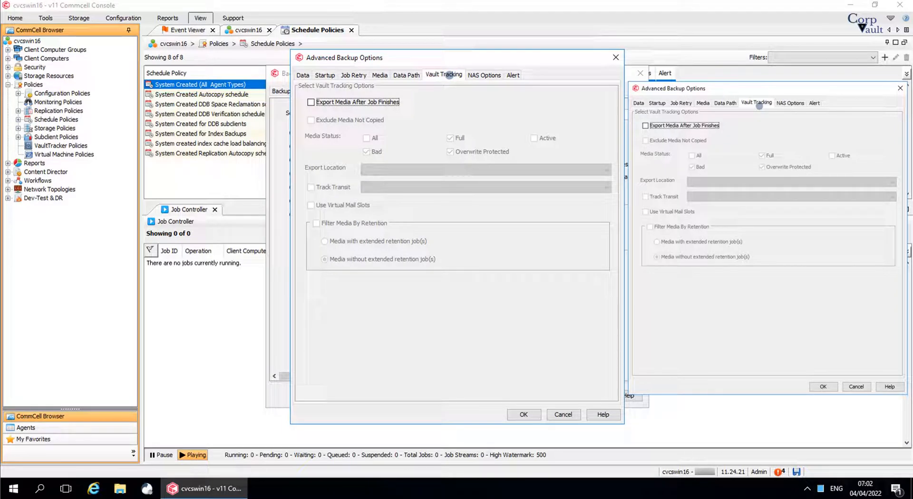
left_click(482, 75)
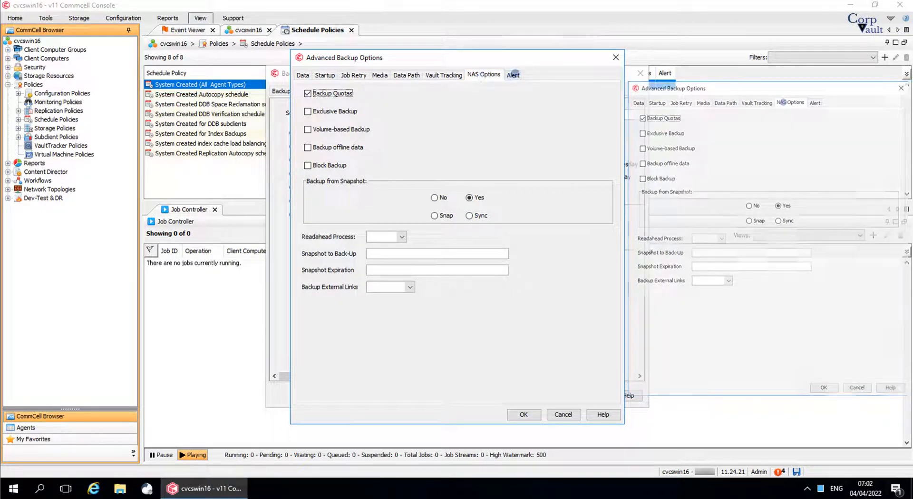
left_click(513, 74)
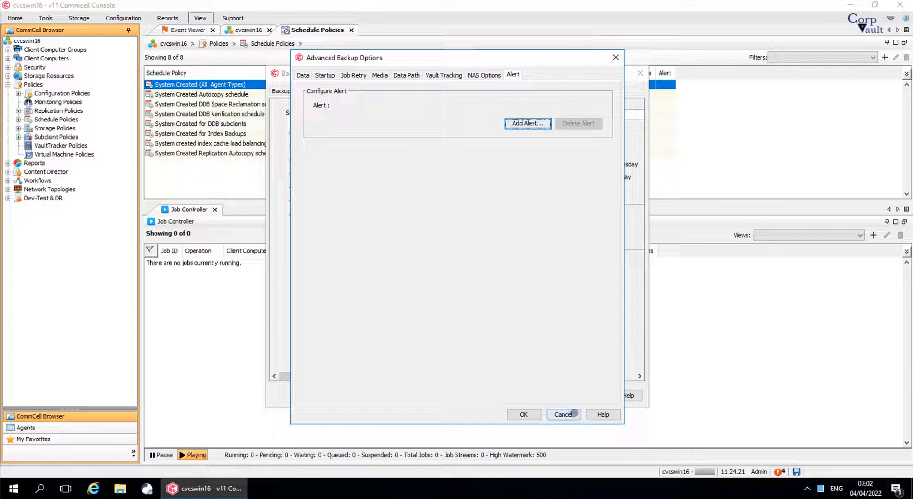
left_click(564, 414)
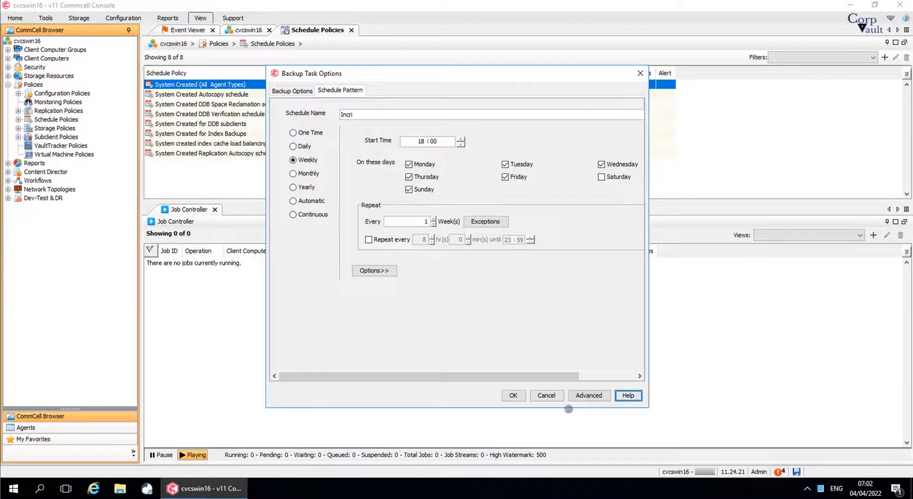
- Save the incremental task and associate the policy with the default subclient in the File System defaultBackupSet of cvcswin16
left_click(514, 394)
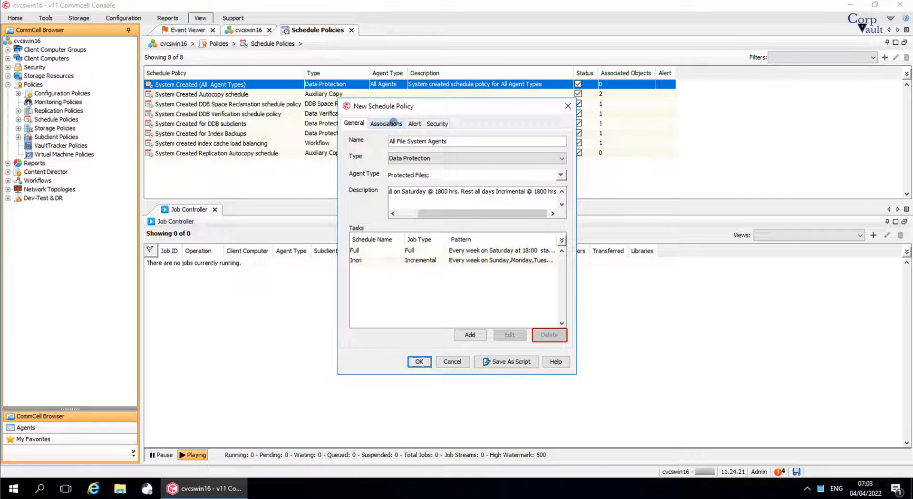
left_click(393, 123)
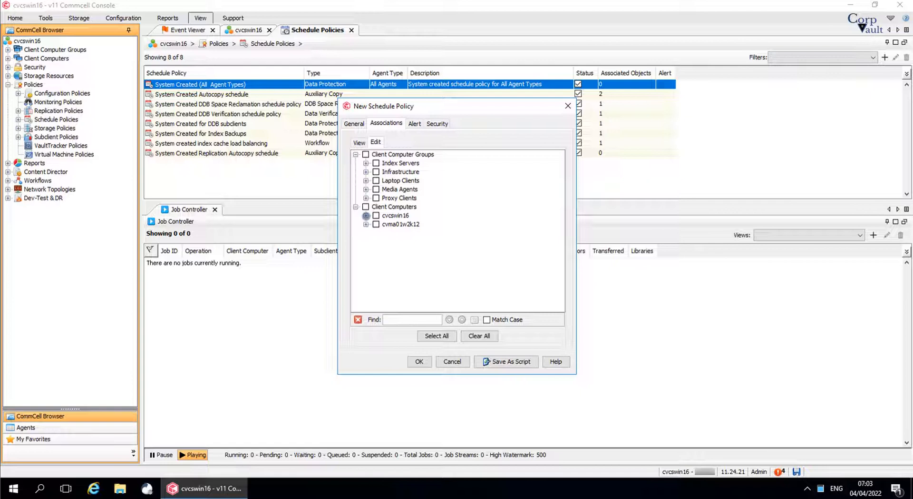
left_click(365, 215)
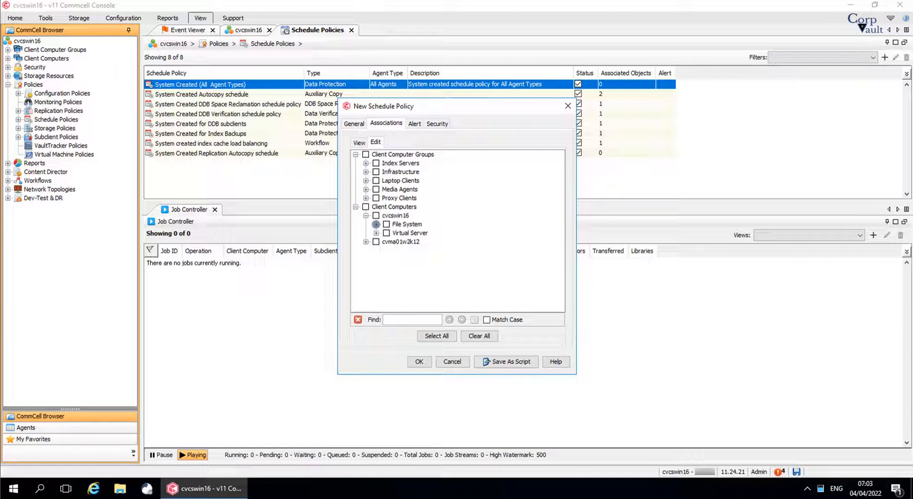
left_click(376, 223)
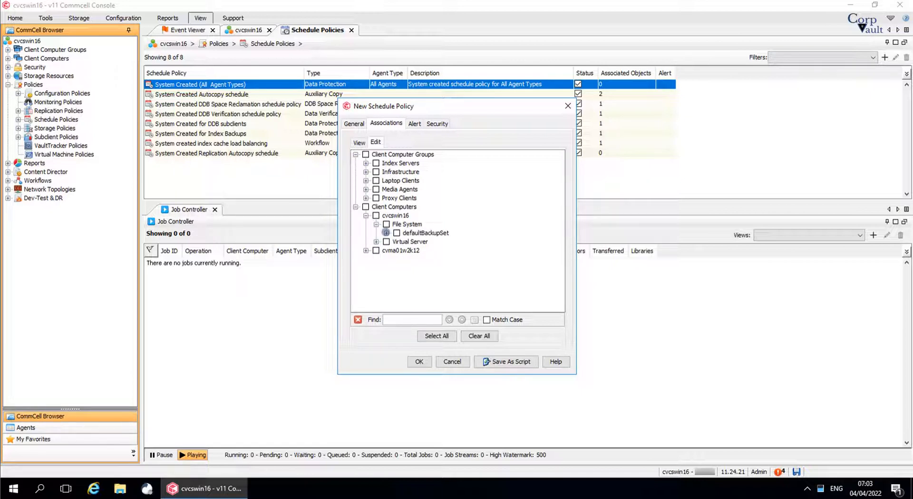
left_click(386, 233)
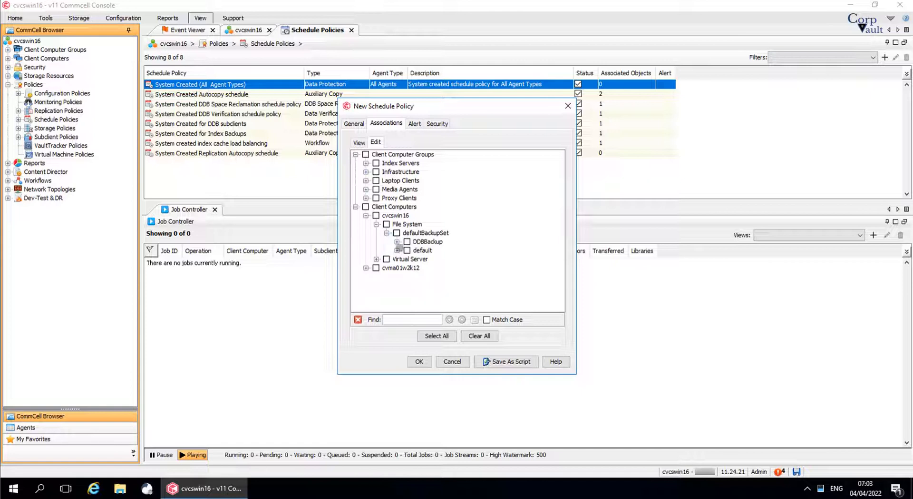
left_click(397, 241)
left_click(407, 250)
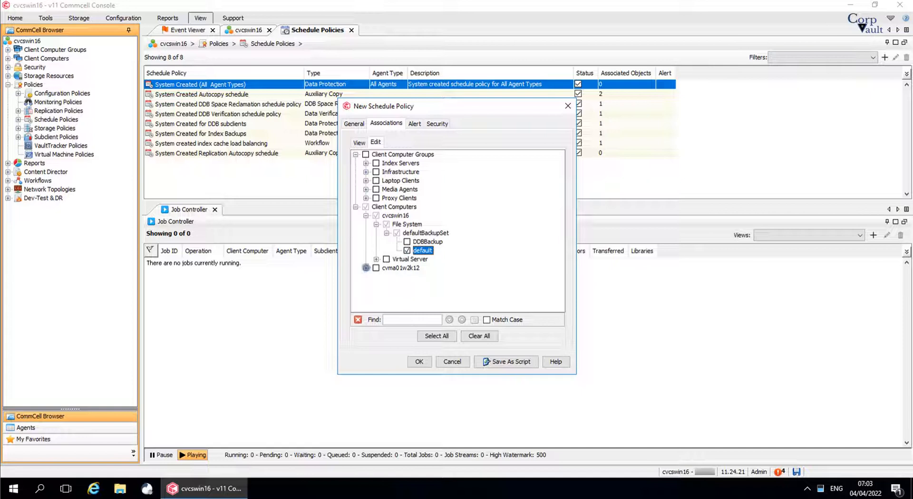
- Associate the policy with the default subclient in the File System defaultBackupSet of cvma01w2k12
left_click(366, 268)
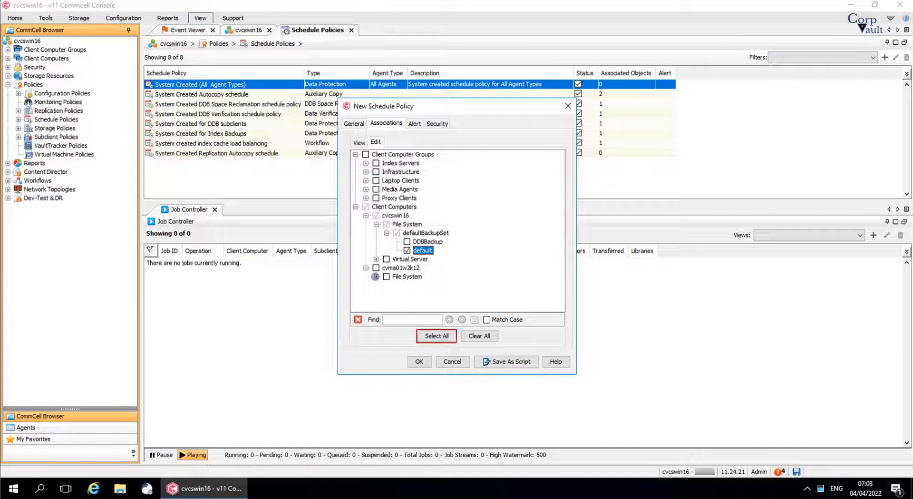
left_click(375, 277)
left_click(387, 284)
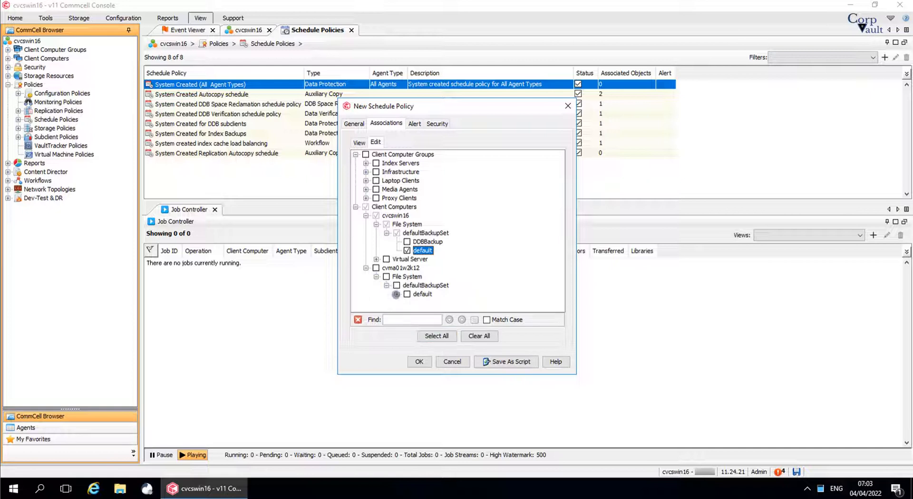
left_click(407, 293)
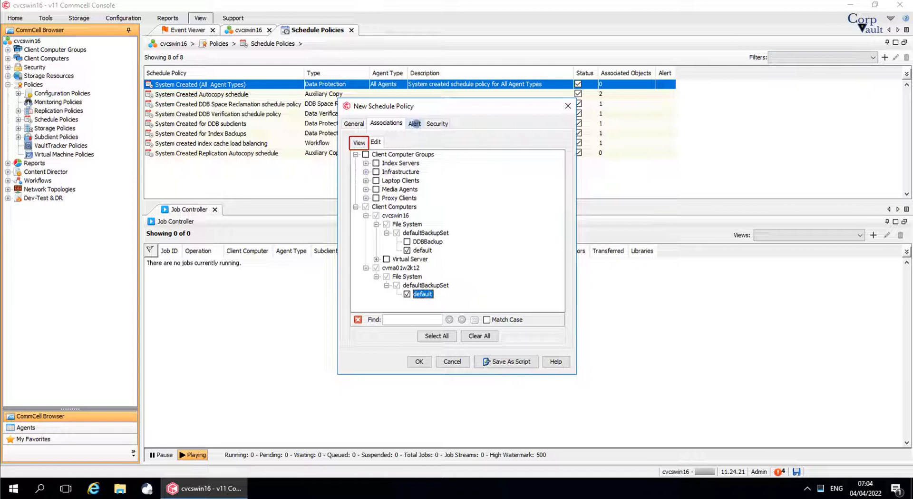
- Check the new policy's alert and security settings, save the policy, and select All File System Agents among the schedule policies
left_click(414, 123)
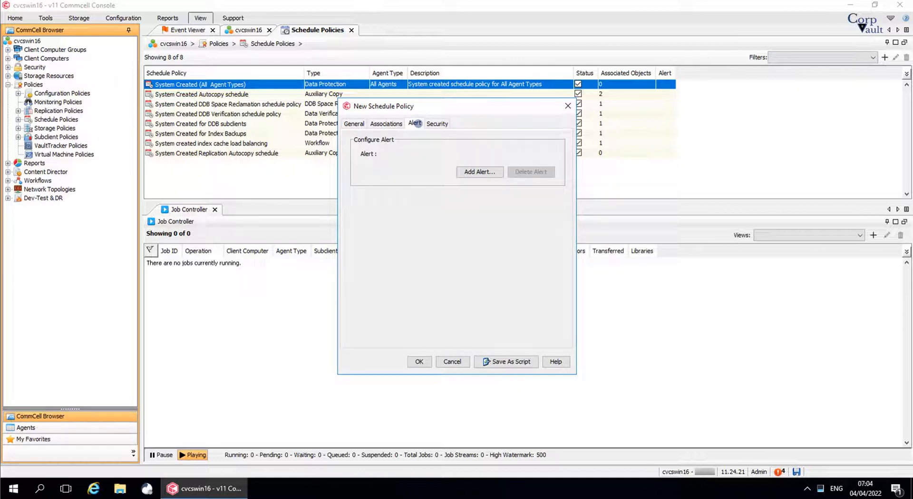
left_click(417, 123)
left_click(440, 124)
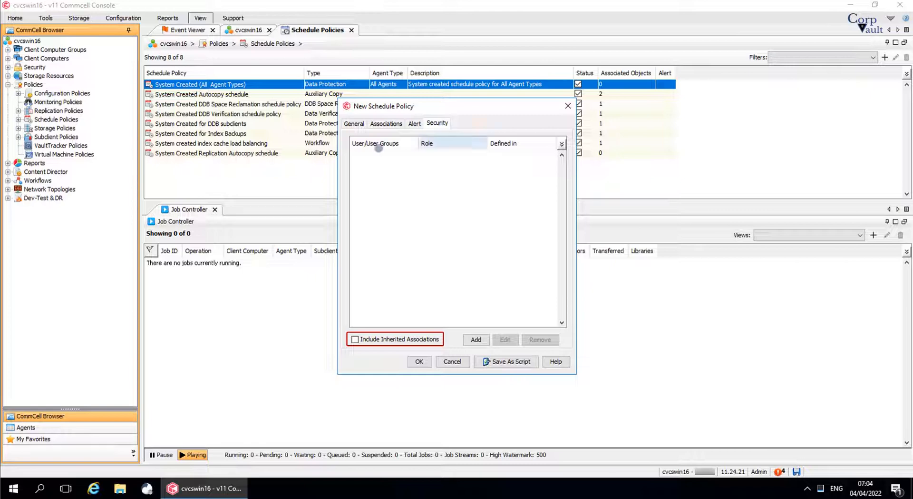
left_click(349, 123)
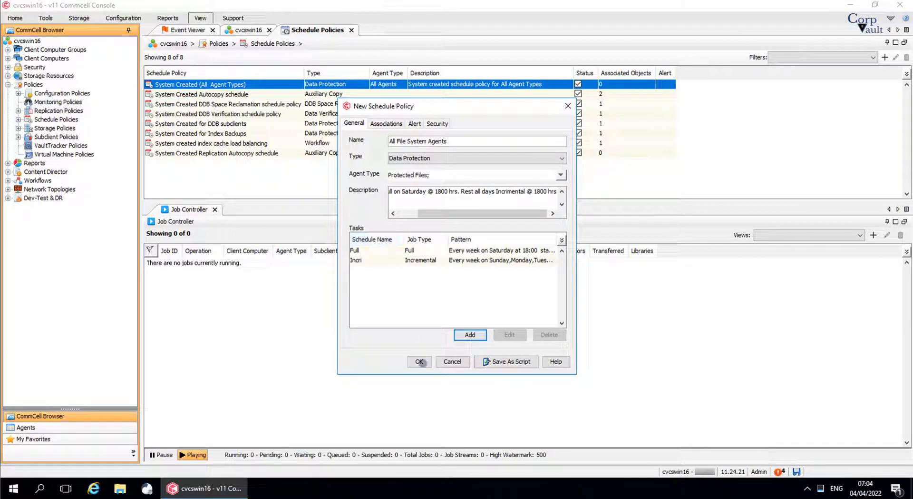
left_click(422, 362)
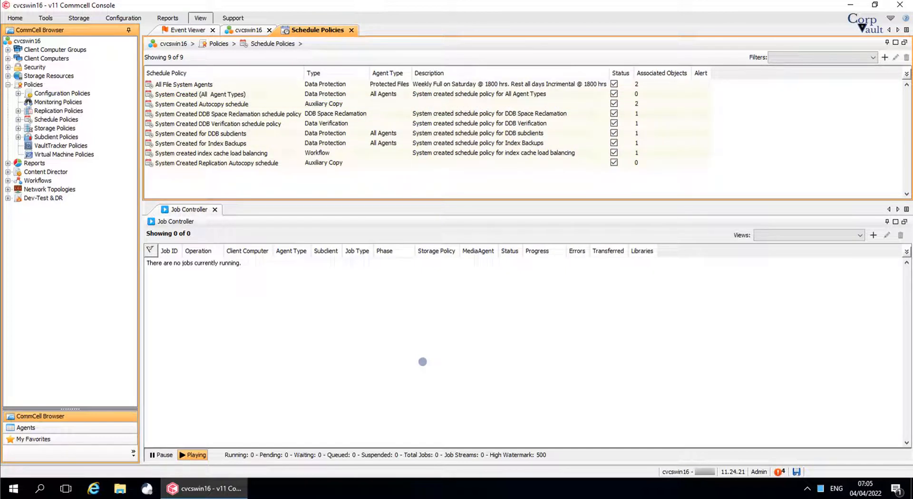
left_click(338, 85)
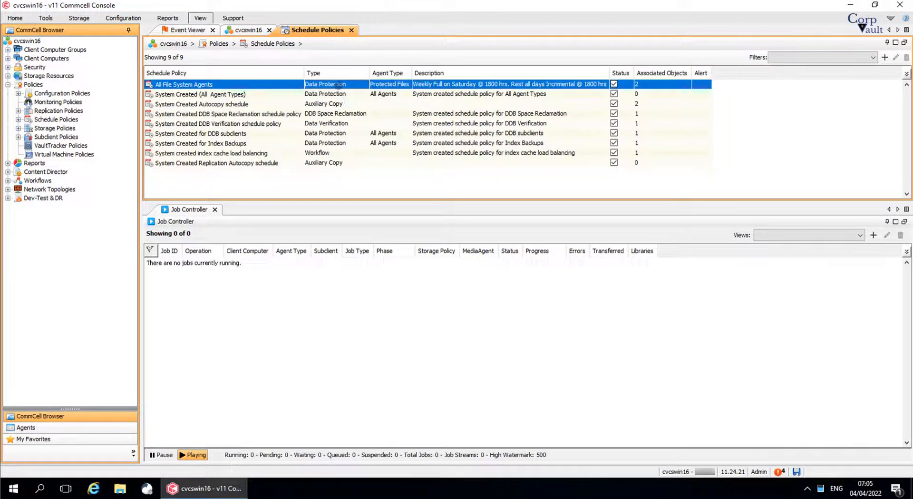